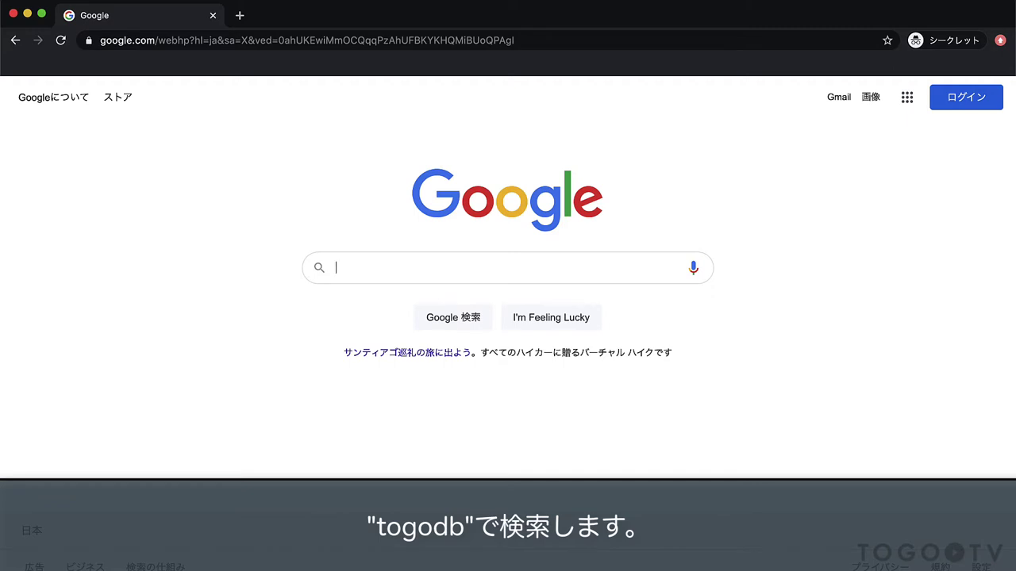
Search Google for togodb and open the TogoDB site at togodb.org.
{"action": "type", "text": "togo"}
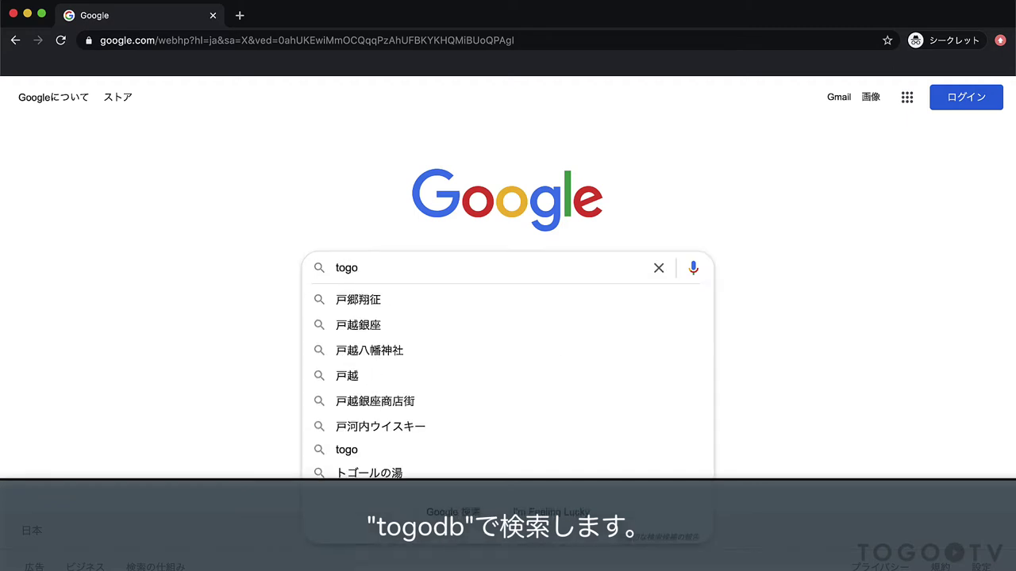
{"action": "type", "text": "db"}
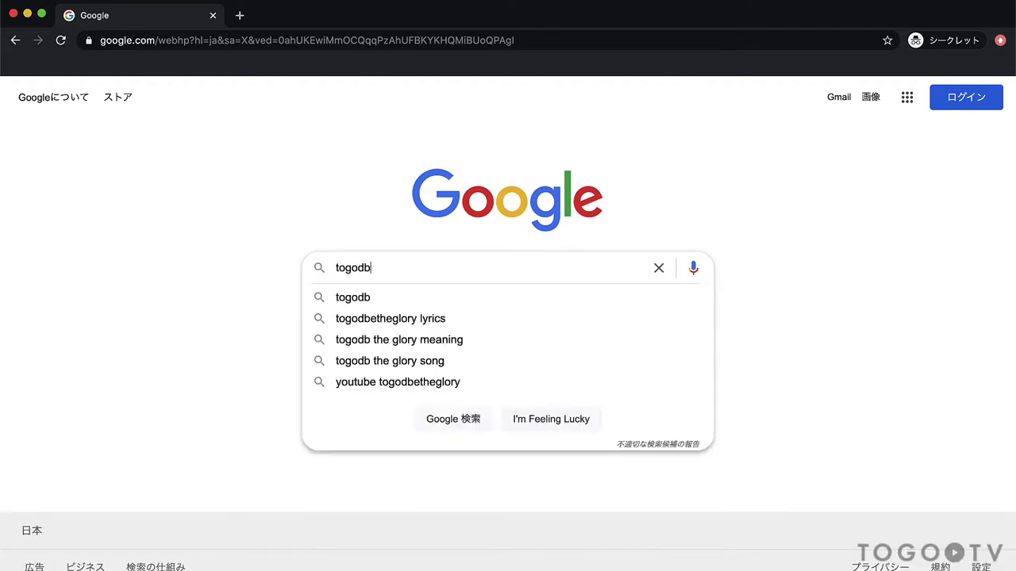
{"action": "left_click", "coordinate": [467, 427]}
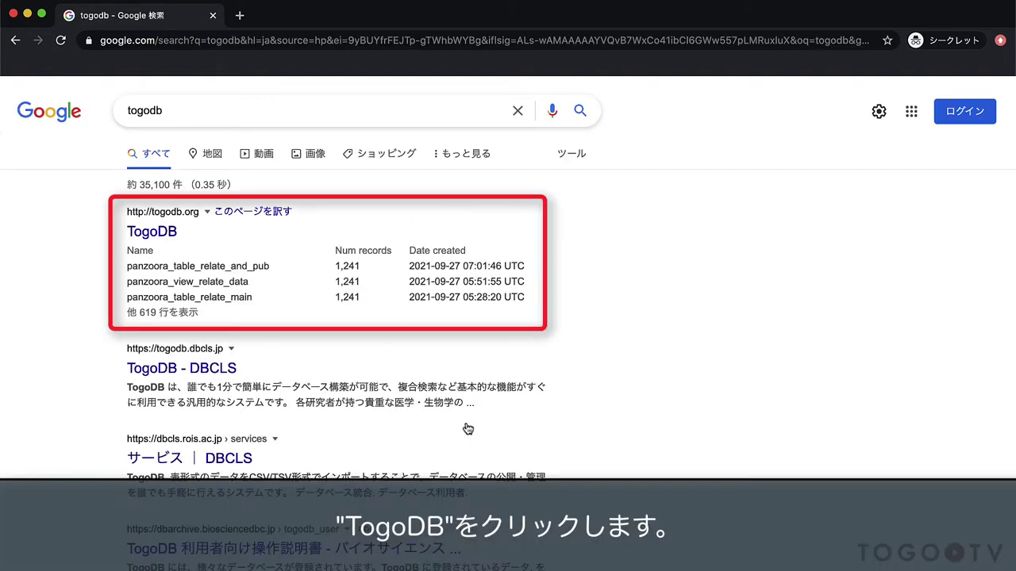
{"action": "left_click", "coordinate": [151, 232]}
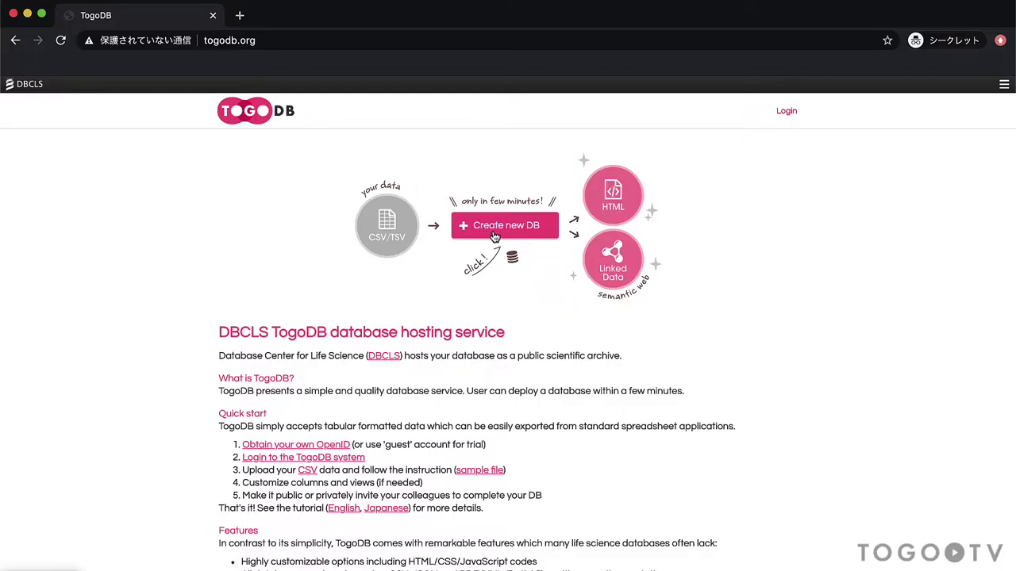
Start creating a new database and submit the account's DBCLS OpenID to log in.
{"action": "left_click", "coordinate": [493, 234]}
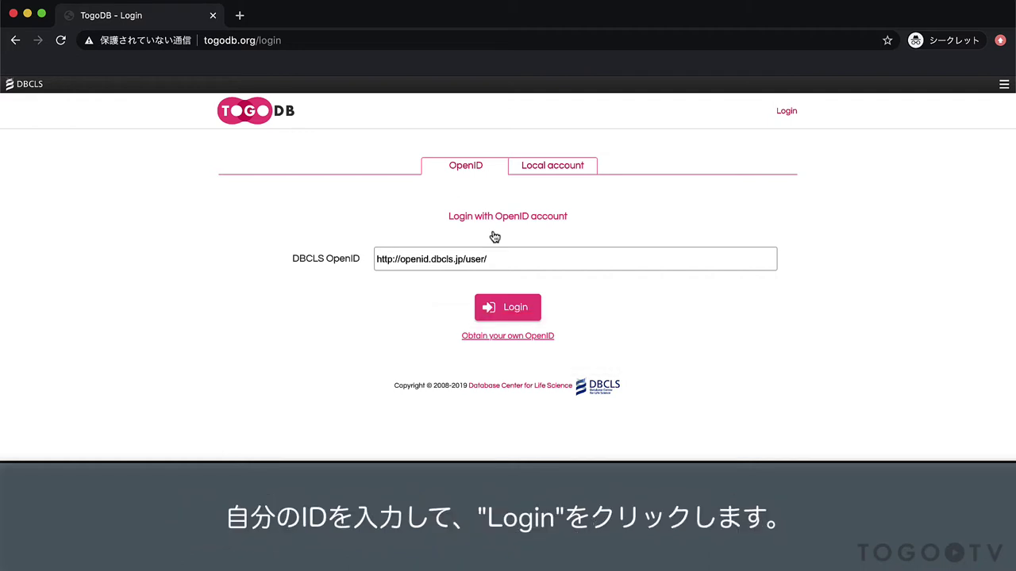
{"action": "left_click", "coordinate": [512, 259]}
{"action": "type", "text": "atgc_"}
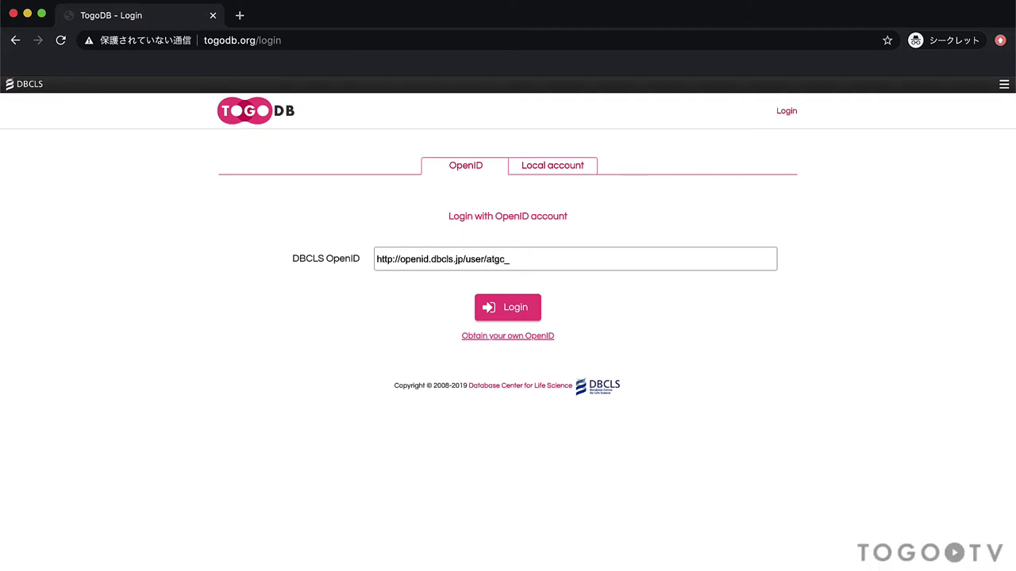
{"action": "left_click", "coordinate": [515, 310]}
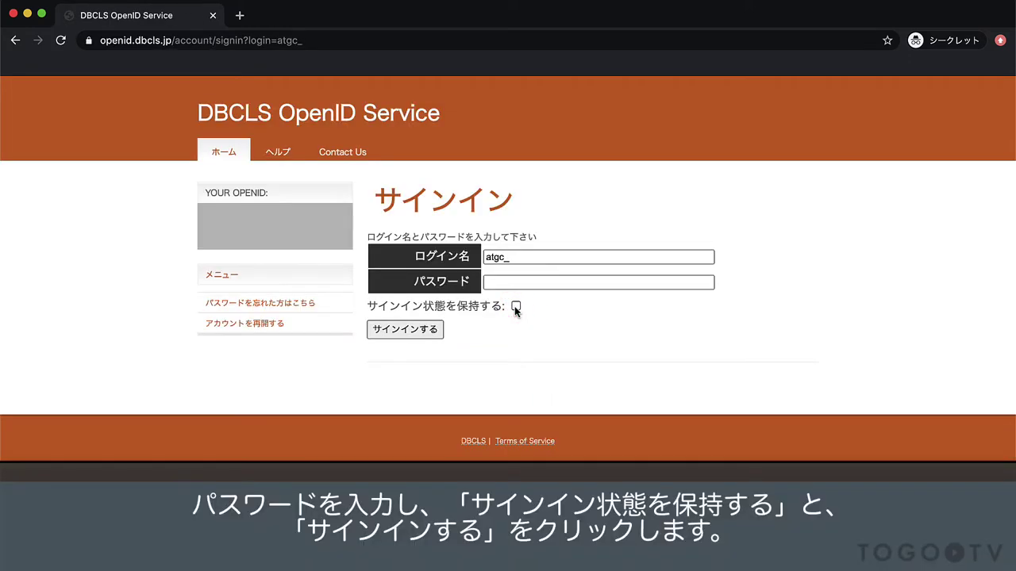
Enter the account password, enable staying signed in, and sign in to the DBCLS OpenID Service.
{"action": "left_click", "coordinate": [502, 282]}
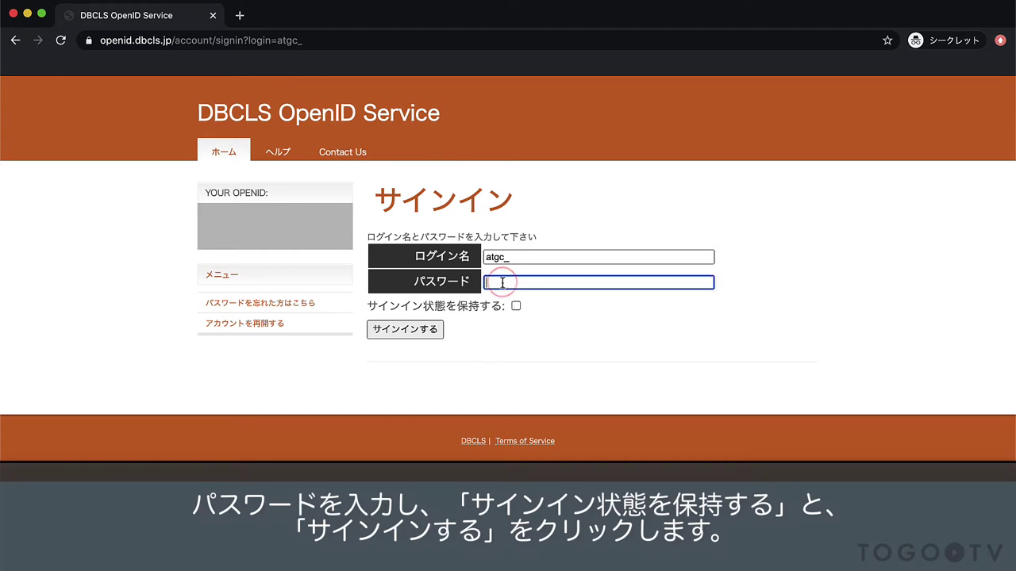
{"action": "type", "text": "••••••••"}
{"action": "left_click", "coordinate": [516, 306]}
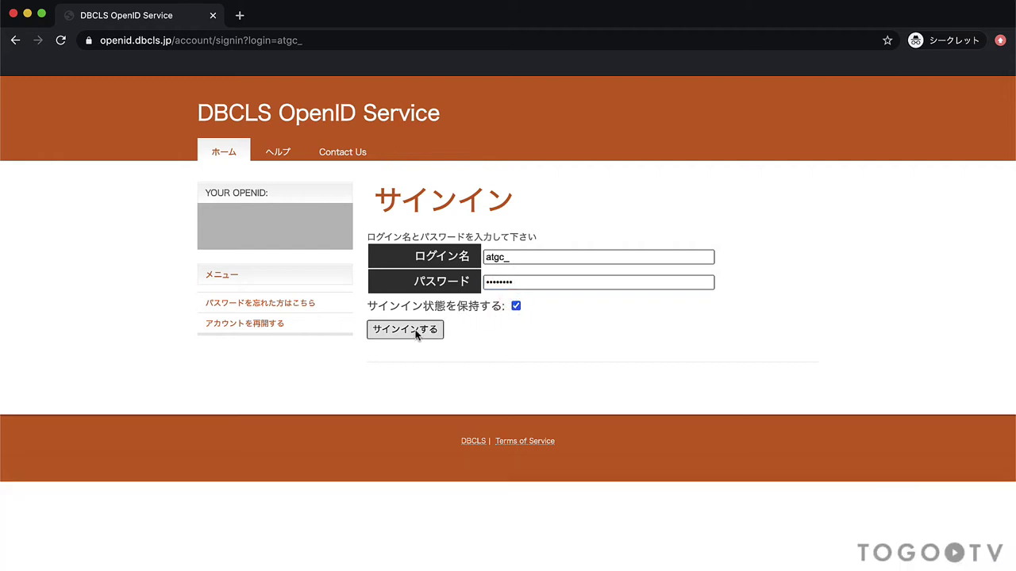
{"action": "left_click", "coordinate": [416, 332]}
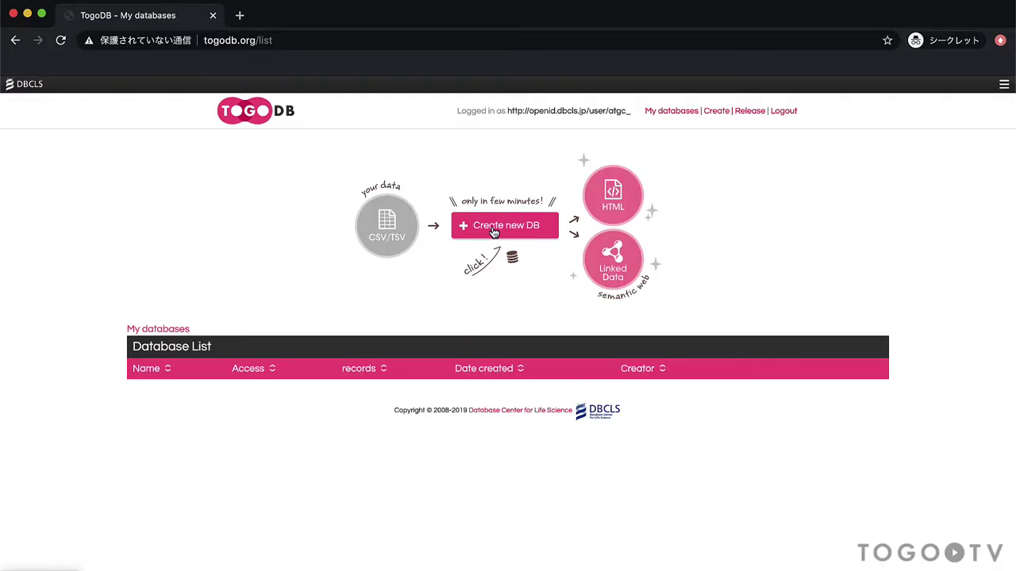
Start a new database and name it demo.
{"action": "left_click", "coordinate": [493, 227]}
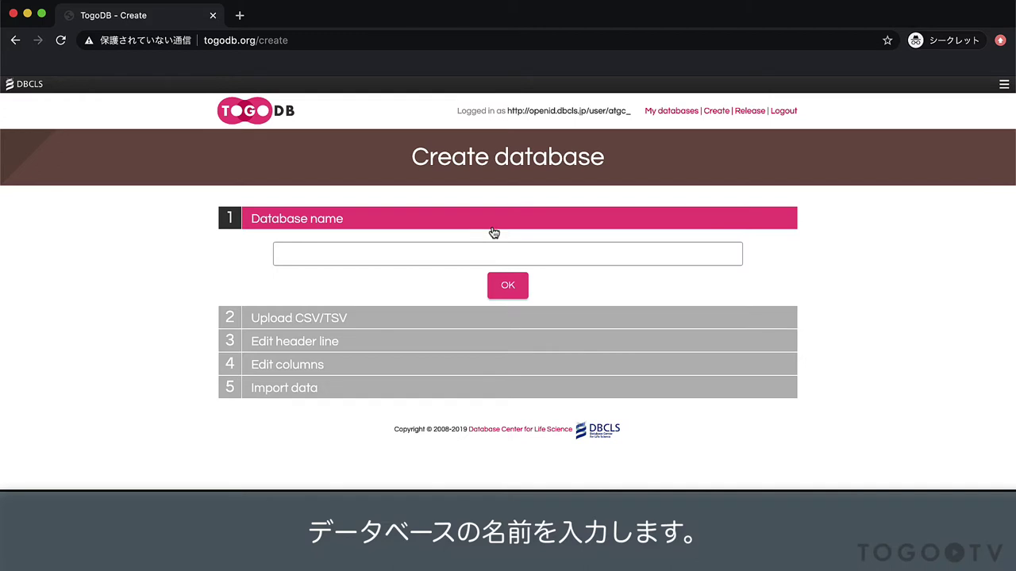
{"action": "left_click", "coordinate": [431, 255]}
{"action": "type", "text": "de"}
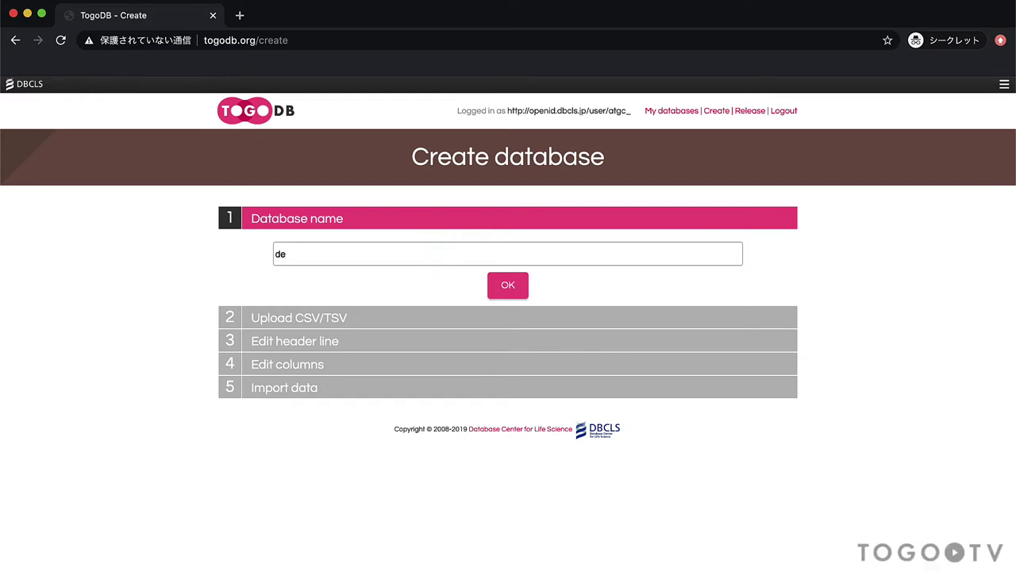
{"action": "type", "text": "mo"}
{"action": "left_click", "coordinate": [500, 286]}
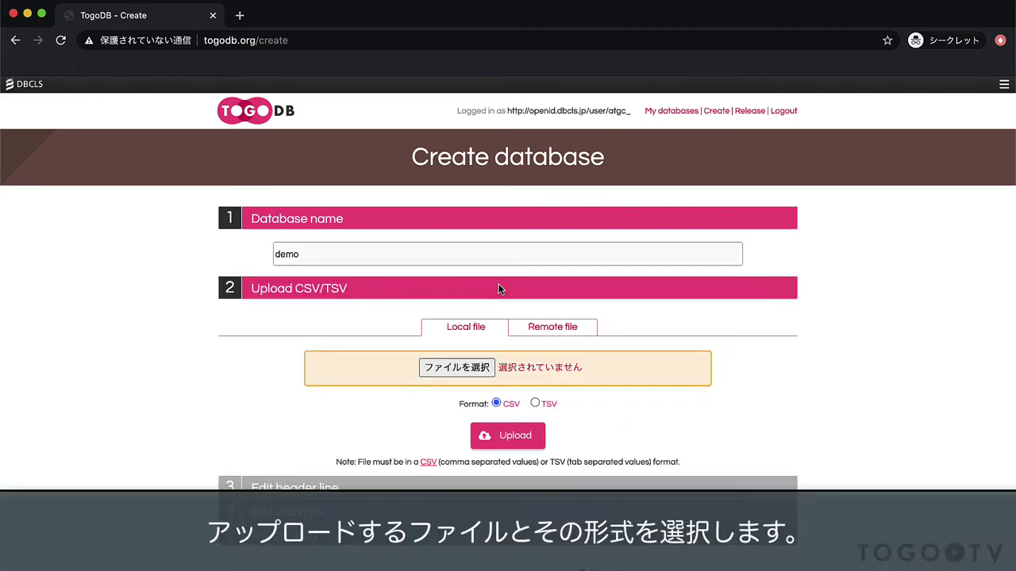
Upload the local file test0.csv in CSV format and treat its first line as column names.
{"action": "left_click", "coordinate": [457, 368]}
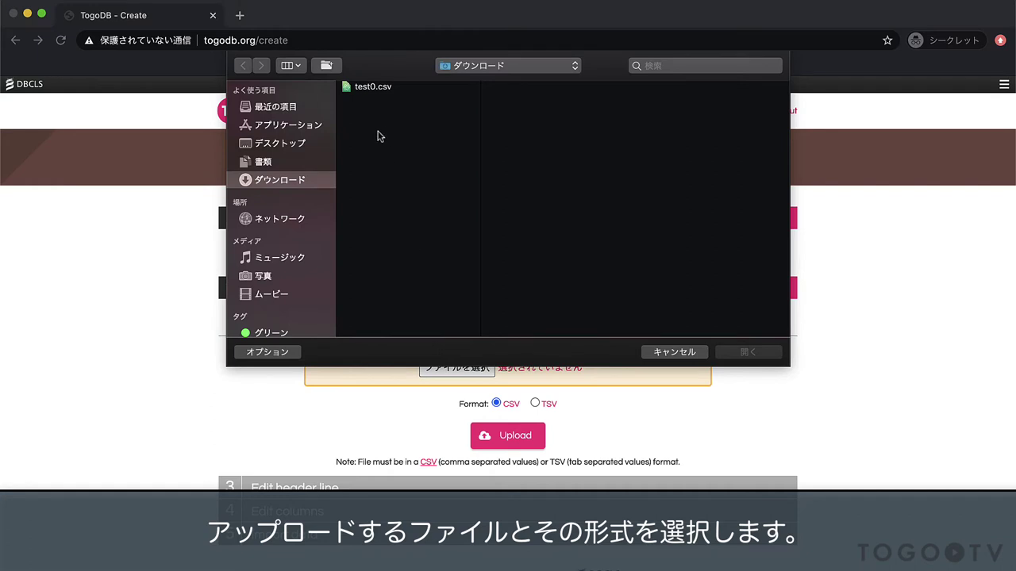
{"action": "left_click", "coordinate": [371, 89]}
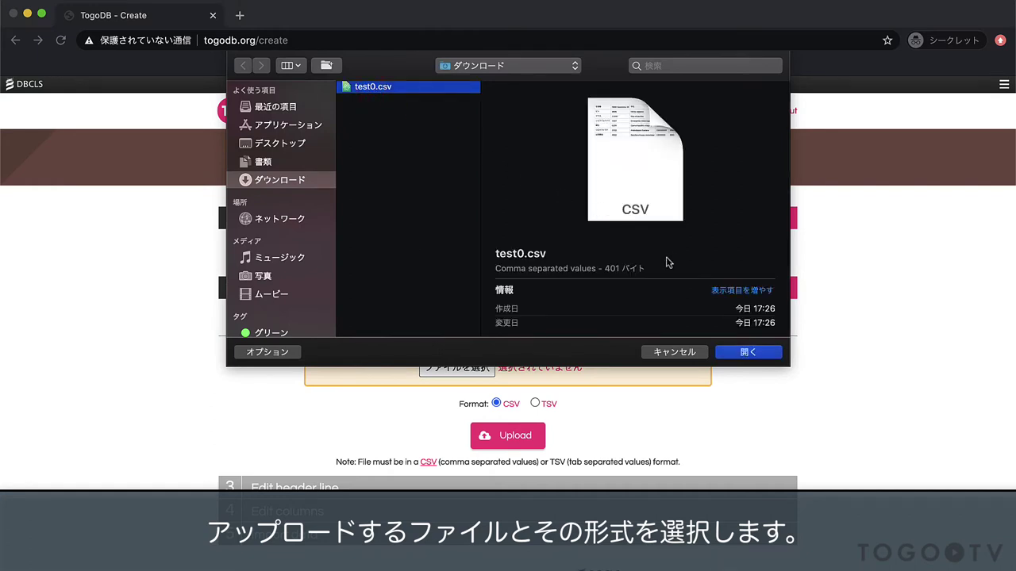
{"action": "left_click", "coordinate": [753, 354]}
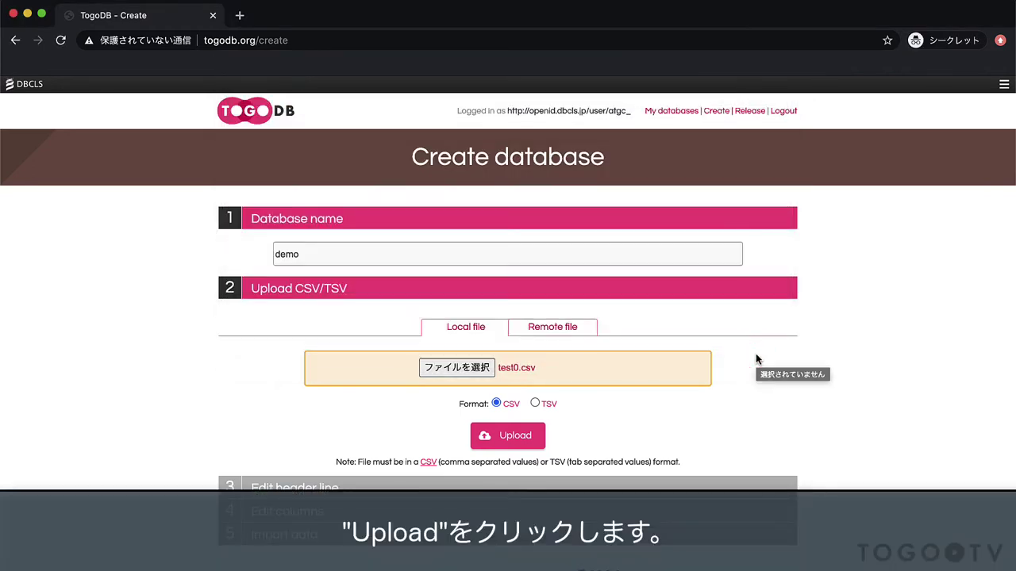
{"action": "left_click", "coordinate": [514, 439]}
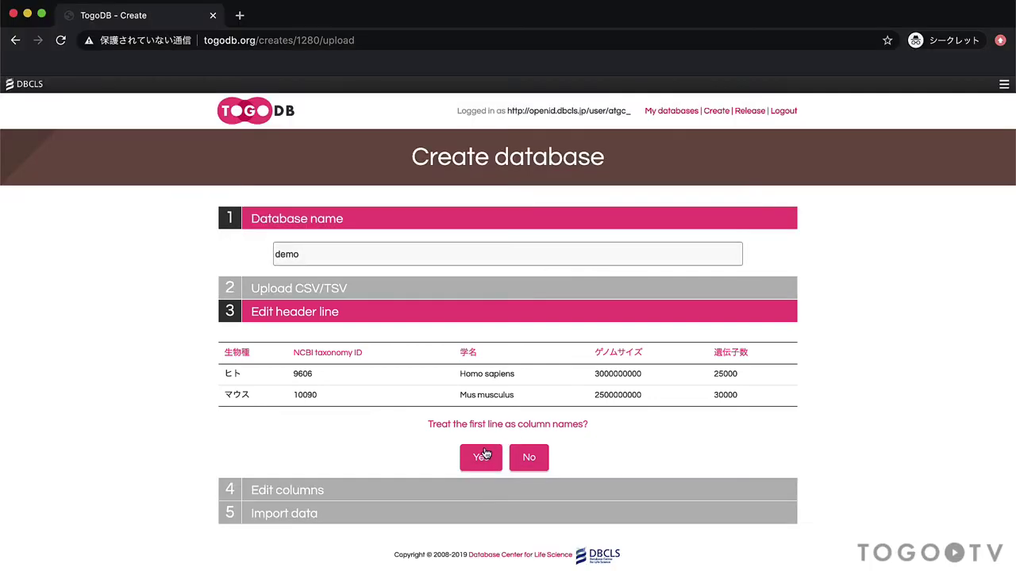
{"action": "left_click", "coordinate": [483, 453]}
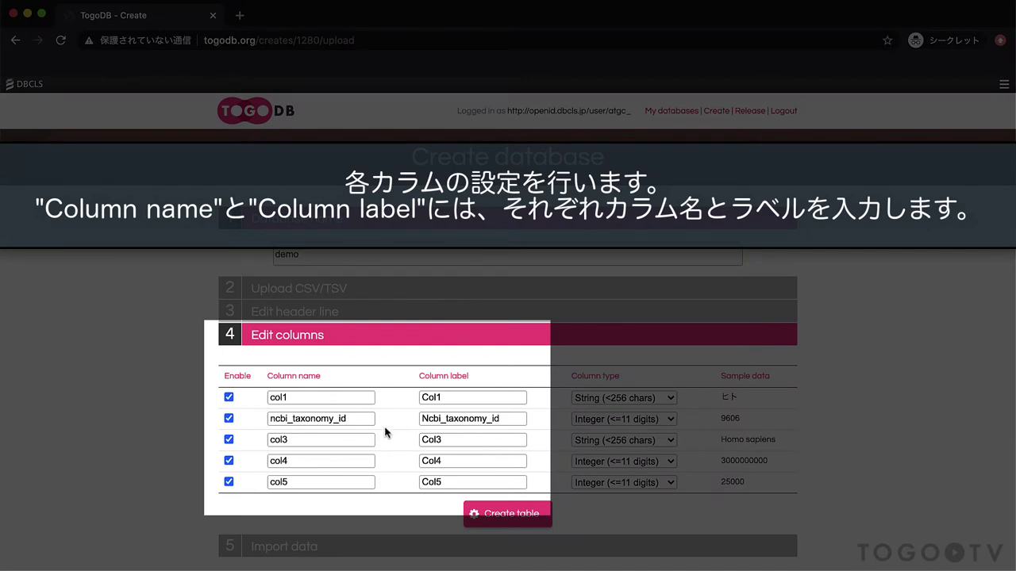
Set the first column's name to species and its label to 生物種.
{"action": "left_click", "coordinate": [318, 400]}
{"action": "key", "text": "BackSpace"}
{"action": "key", "text": "BackSpace"}
{"action": "key", "text": "BackSpace"}
{"action": "key", "text": "BackSpace"}
{"action": "type", "text": "species"}
{"action": "left_click", "coordinate": [453, 397]}
{"action": "key", "text": "BackSpace"}
{"action": "key", "text": "BackSpace"}
{"action": "key", "text": "BackSpace"}
{"action": "key", "text": "BackSpace"}
{"action": "type", "text": "seibutsusyu"}
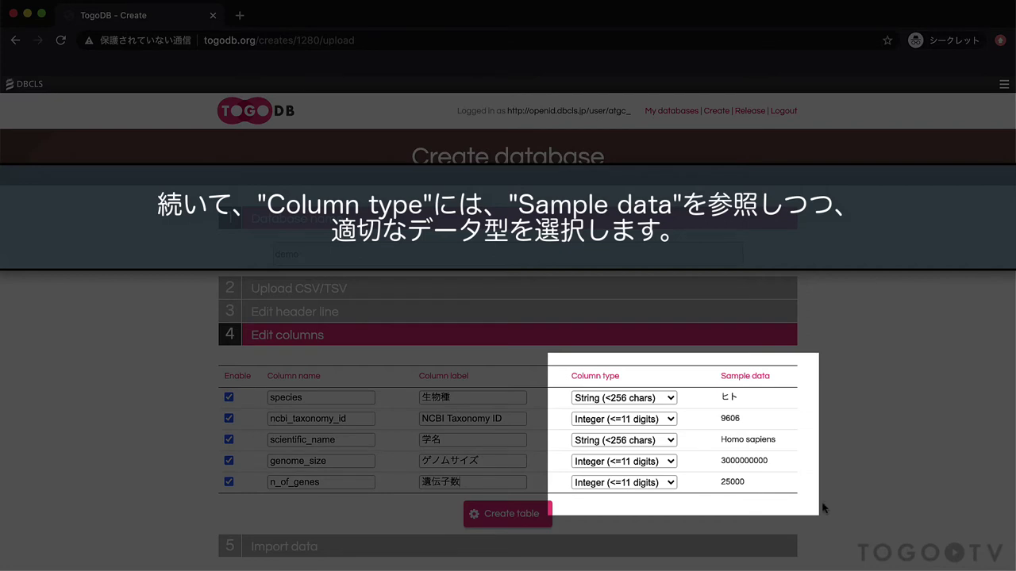
Set the genome_size column's type to BigInt and create the table.
{"action": "left_click", "coordinate": [672, 462]}
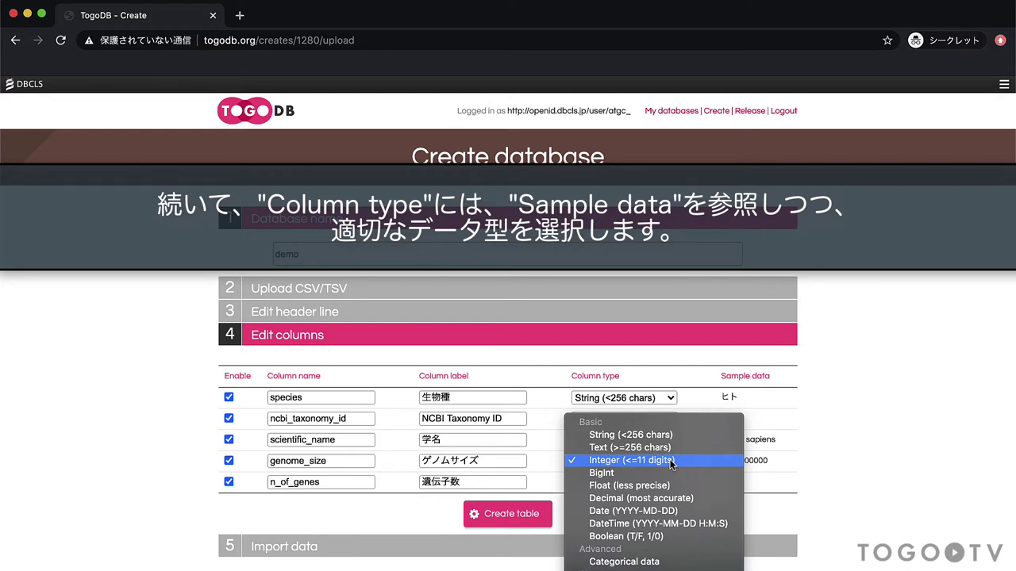
{"action": "left_click", "coordinate": [672, 473]}
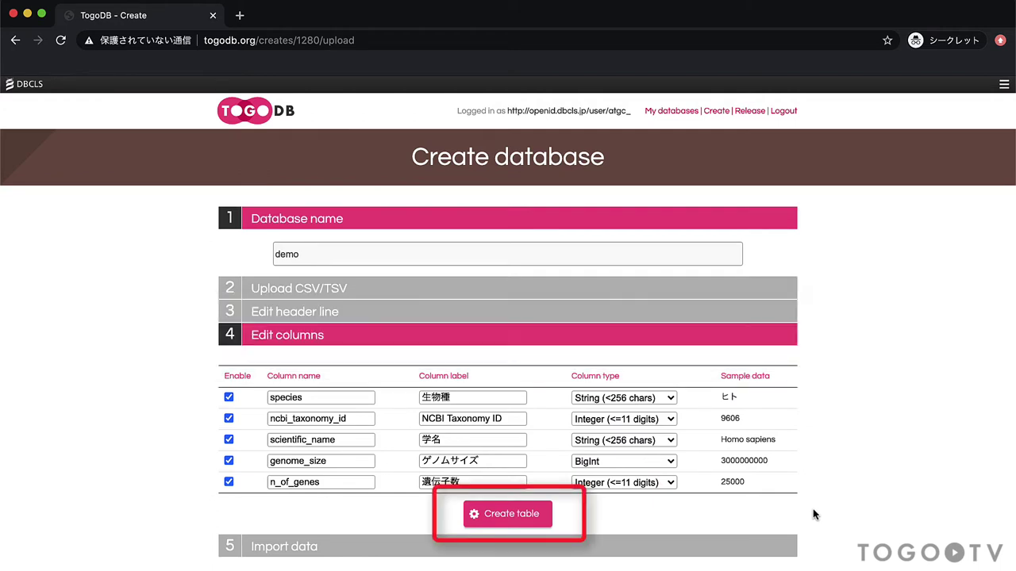
{"action": "left_click", "coordinate": [512, 515]}
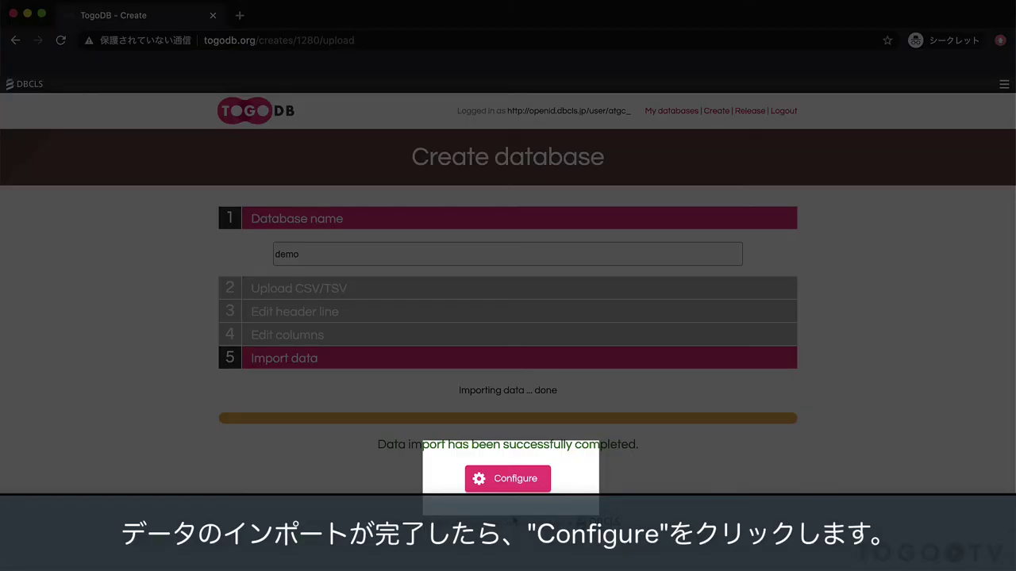
Open the configuration of the imported demo database and review the Access options, leaving Private selected.
{"action": "left_click", "coordinate": [505, 481]}
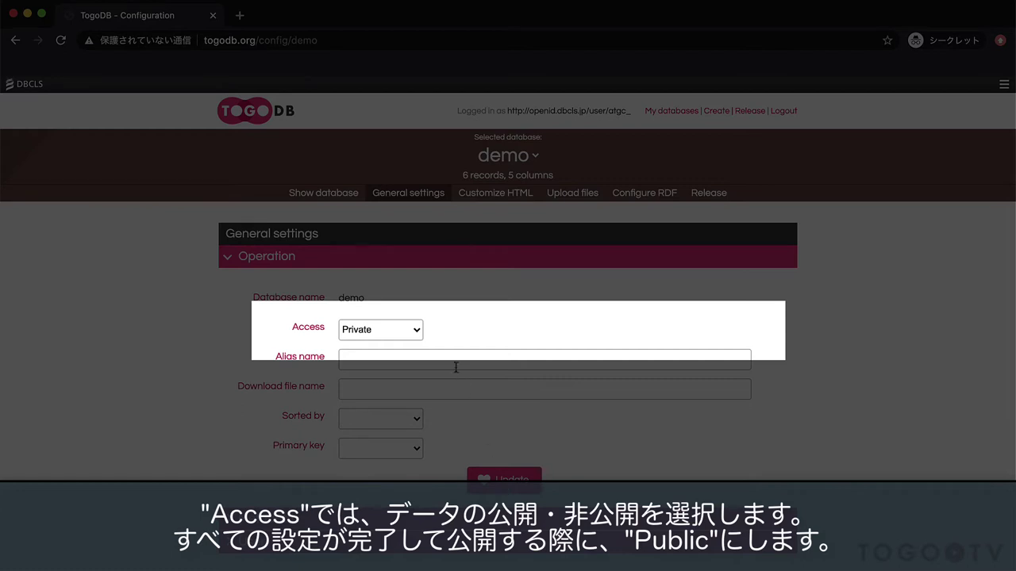
{"action": "left_click", "coordinate": [416, 330]}
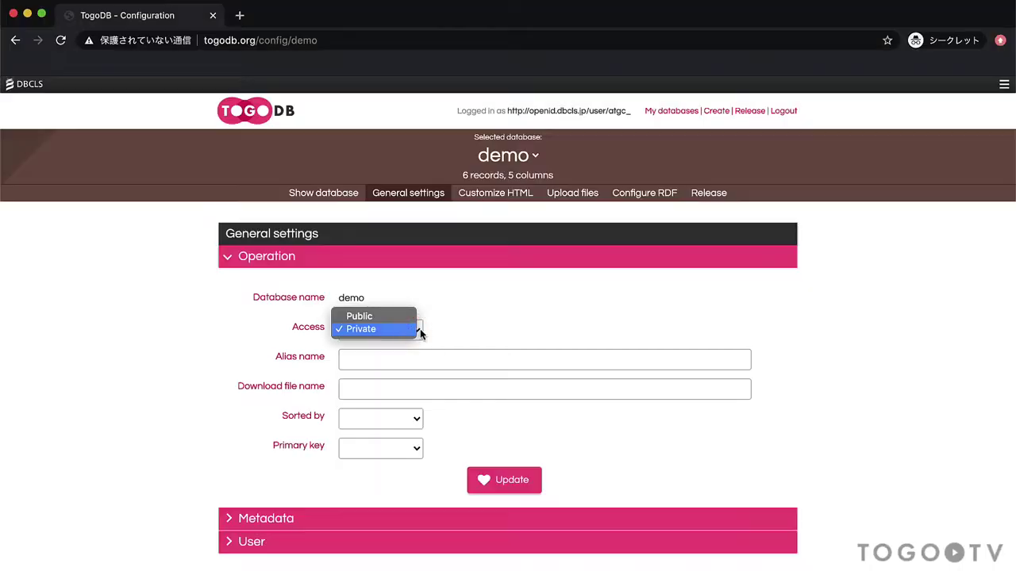
{"action": "left_click", "coordinate": [453, 333]}
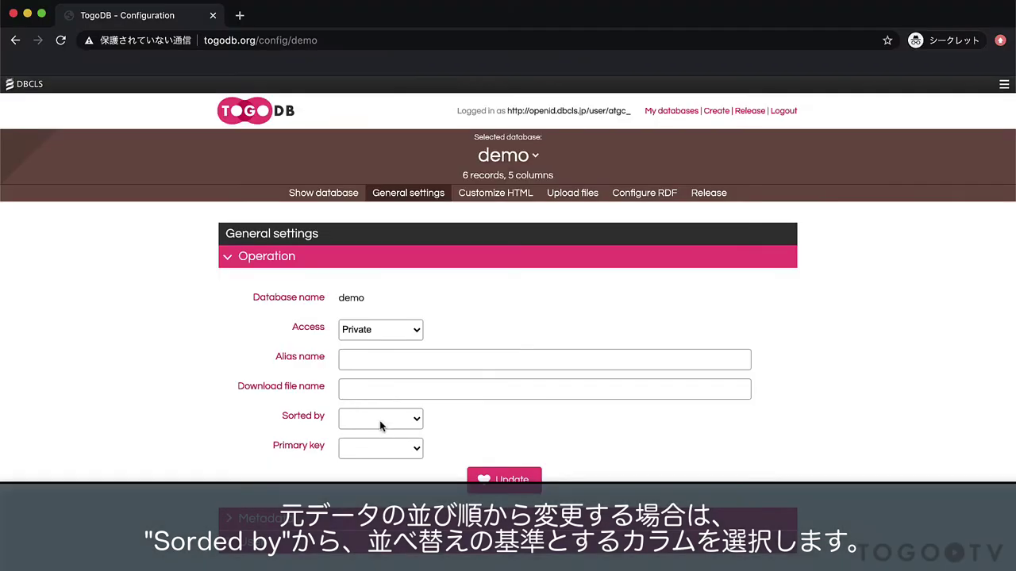
Set both the sort column and the primary key to NCBI Taxonomy ID and update the operation settings.
{"action": "left_click", "coordinate": [412, 423]}
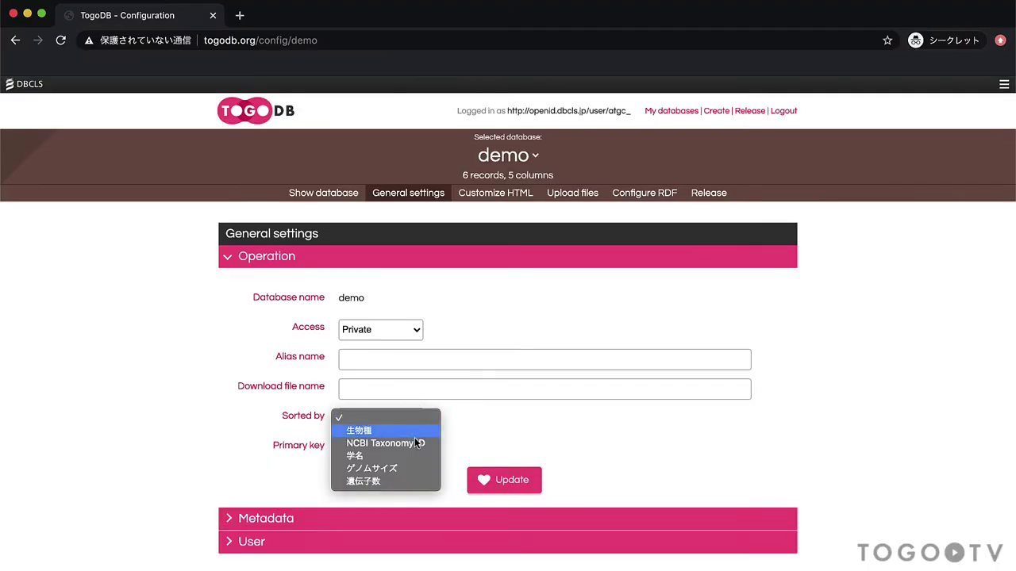
{"action": "left_click", "coordinate": [414, 443]}
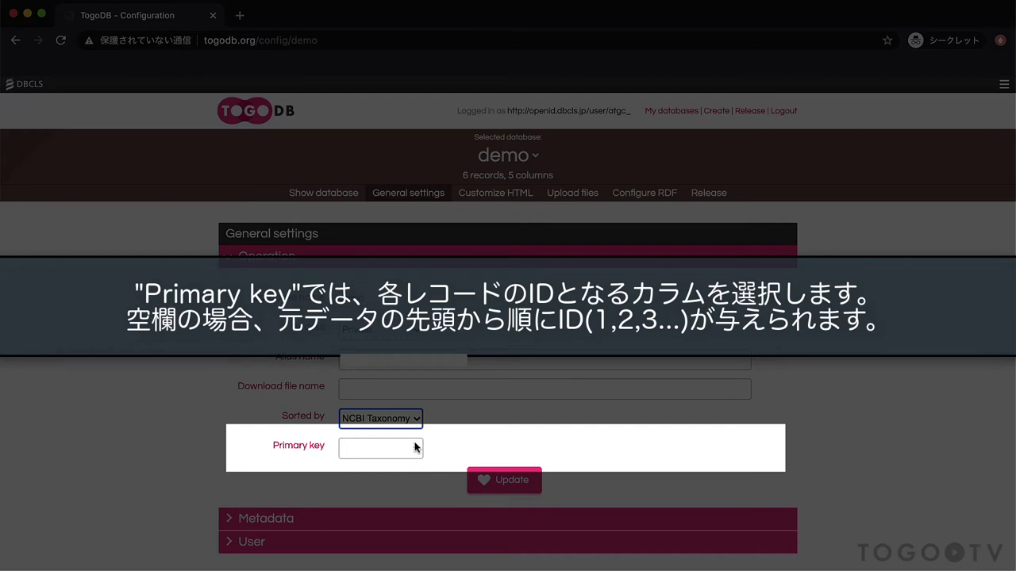
{"action": "left_click", "coordinate": [414, 448]}
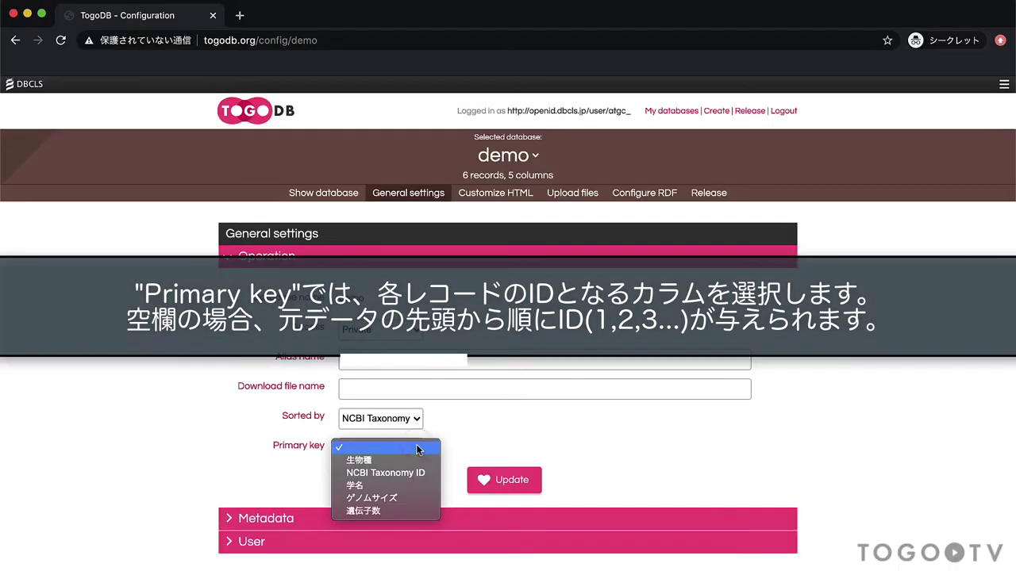
{"action": "left_click", "coordinate": [420, 471]}
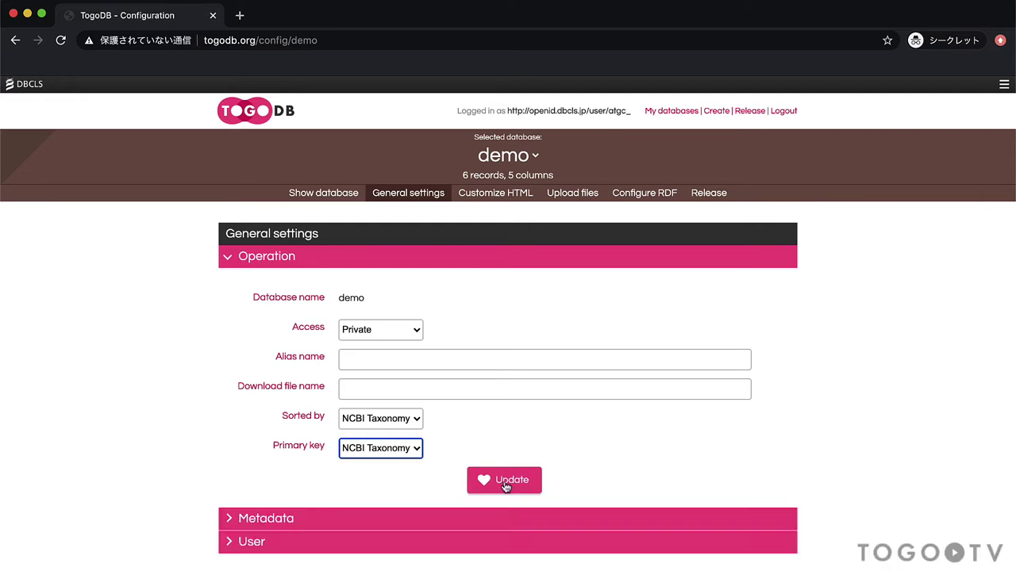
{"action": "left_click", "coordinate": [505, 486]}
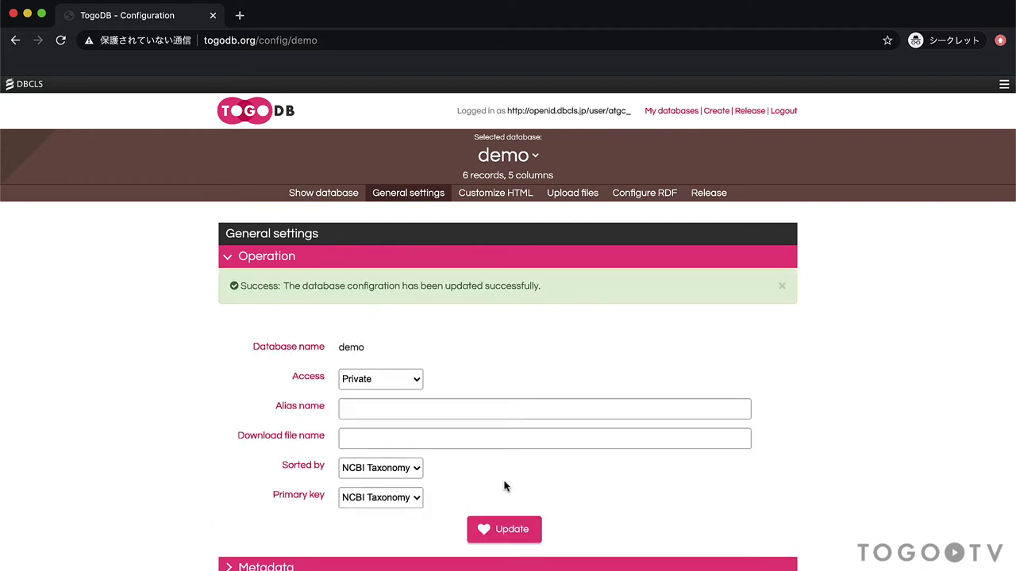
Expand the database's metadata section and enter the title 種ごとのゲノムサイズと遺伝子数.
{"action": "scroll", "coordinate": [505, 485], "scroll_direction": "down", "scroll_amount": 2}
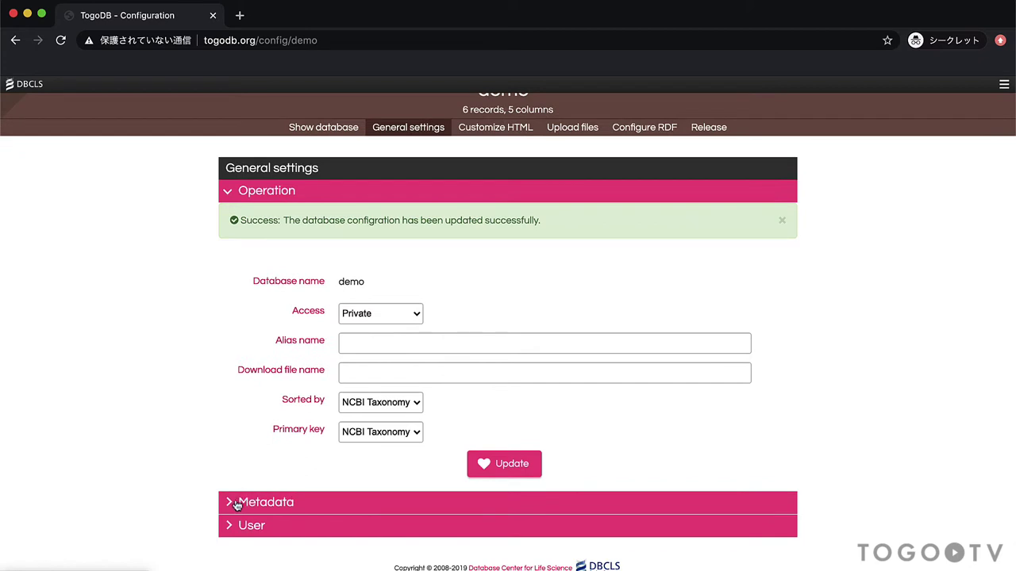
{"action": "left_click", "coordinate": [232, 503]}
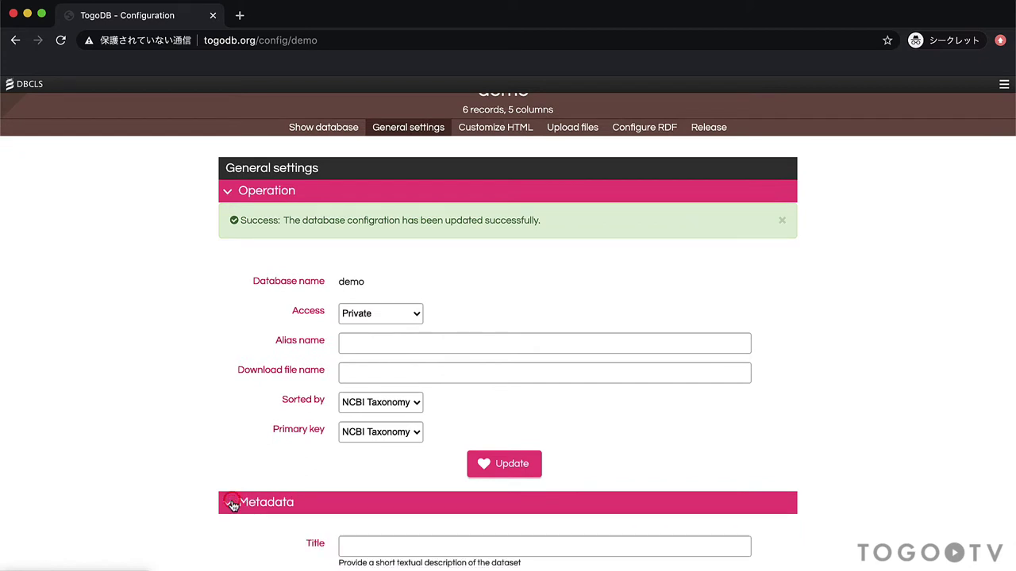
{"action": "scroll", "coordinate": [232, 505], "scroll_direction": "down", "scroll_amount": 5}
{"action": "scroll", "coordinate": [232, 505], "scroll_direction": "down", "scroll_amount": 5}
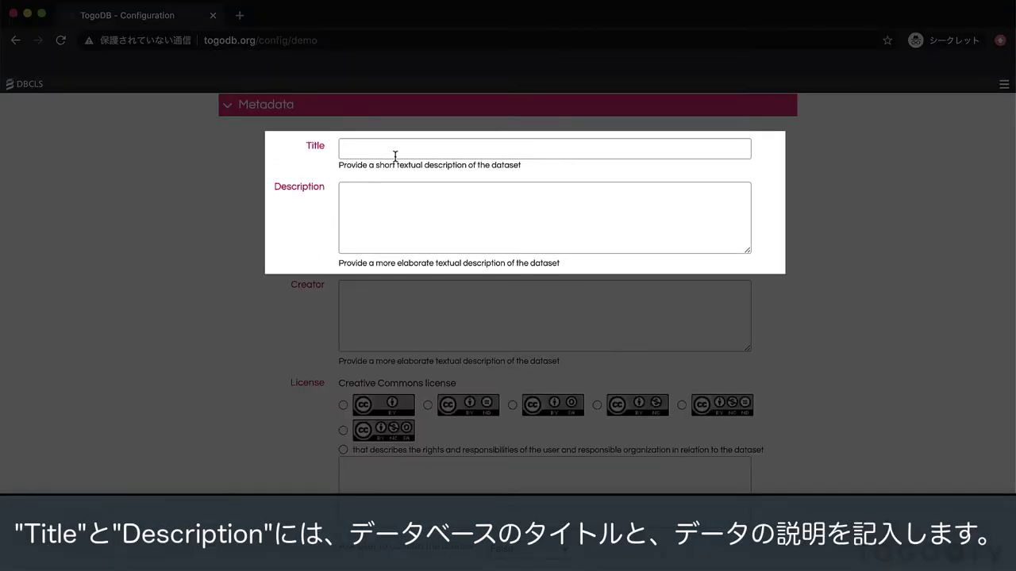
{"action": "left_click", "coordinate": [397, 153]}
{"action": "type", "text": "syugoto"}
{"action": "key", "text": "space"}
{"action": "key", "text": "Return"}
{"action": "type", "text": "nogenomusai"}
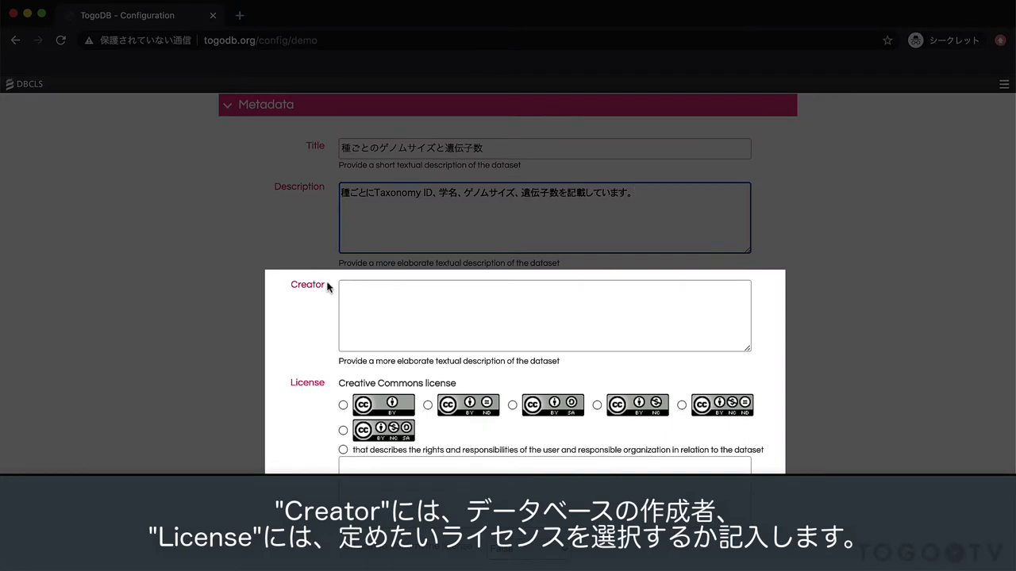
Enter TogoTV as the database's creator and choose the Creative Commons BY license.
{"action": "left_click", "coordinate": [356, 291]}
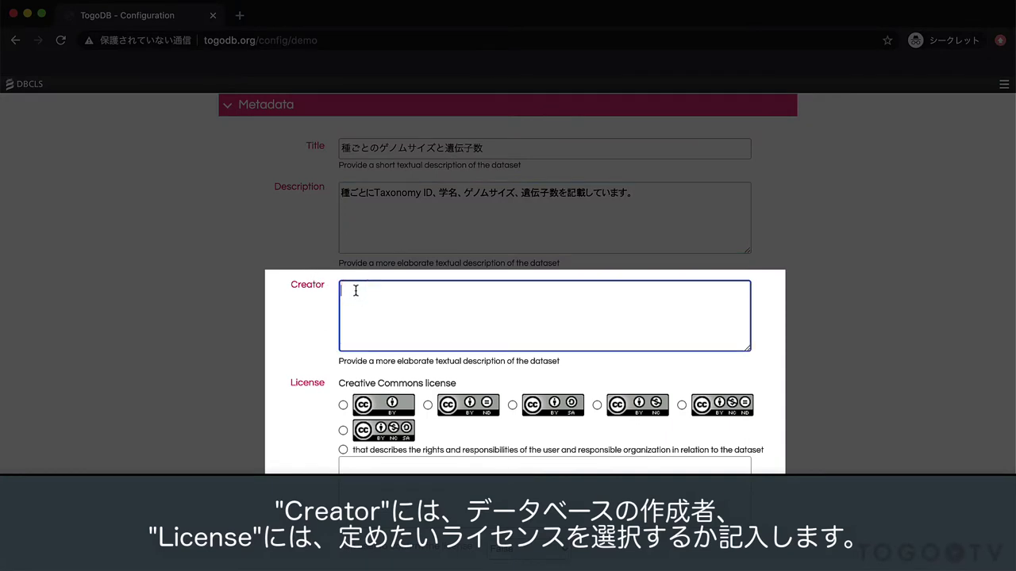
{"action": "type", "text": "TogoTV"}
{"action": "left_click", "coordinate": [343, 405]}
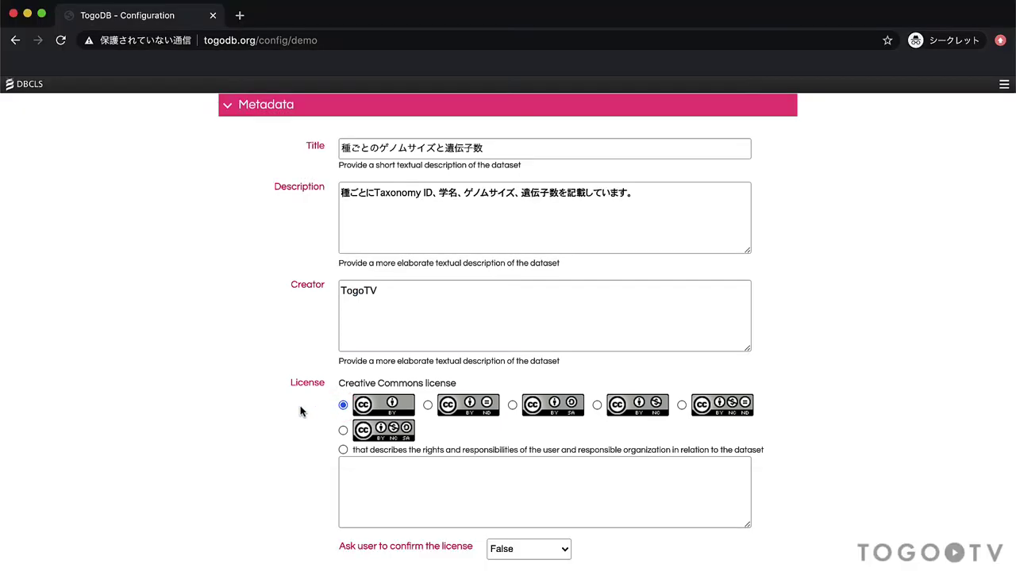
Set the option that asks users to confirm the license to True and update the metadata.
{"action": "scroll", "coordinate": [300, 411], "scroll_direction": "down", "scroll_amount": 4}
{"action": "scroll", "coordinate": [300, 411], "scroll_direction": "down", "scroll_amount": 2}
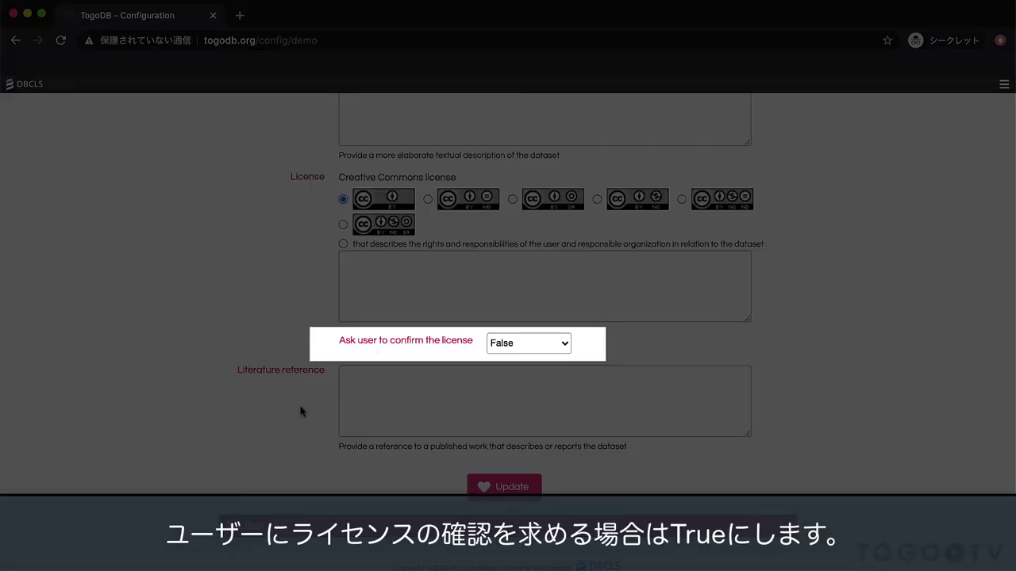
{"action": "left_click", "coordinate": [567, 345]}
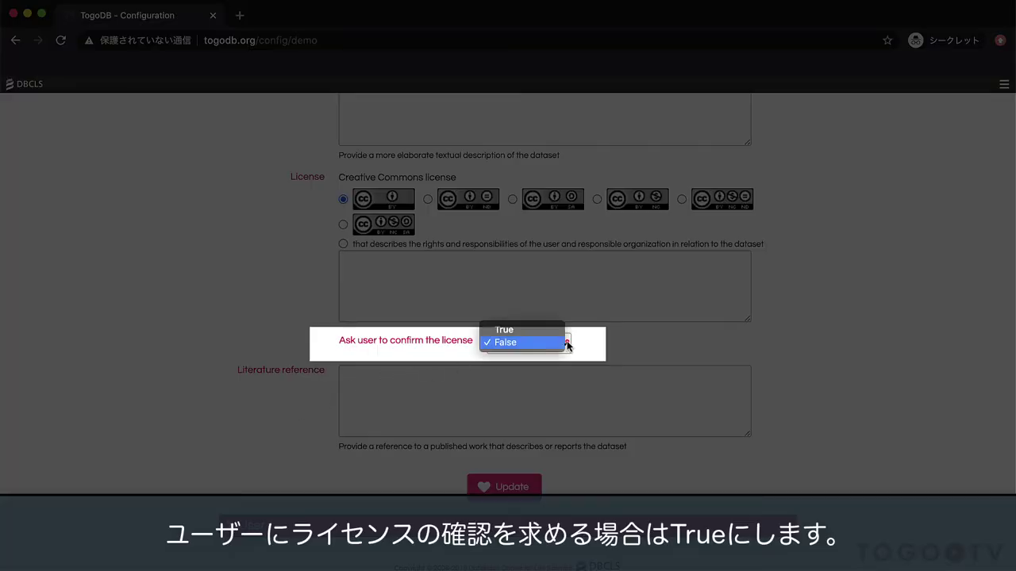
{"action": "left_click", "coordinate": [554, 328]}
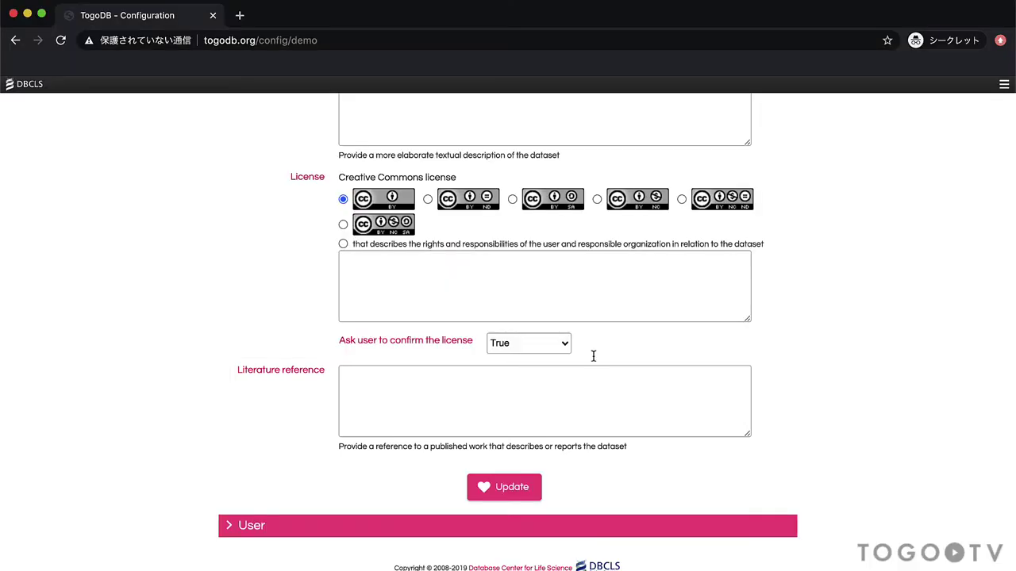
{"action": "left_click", "coordinate": [508, 487]}
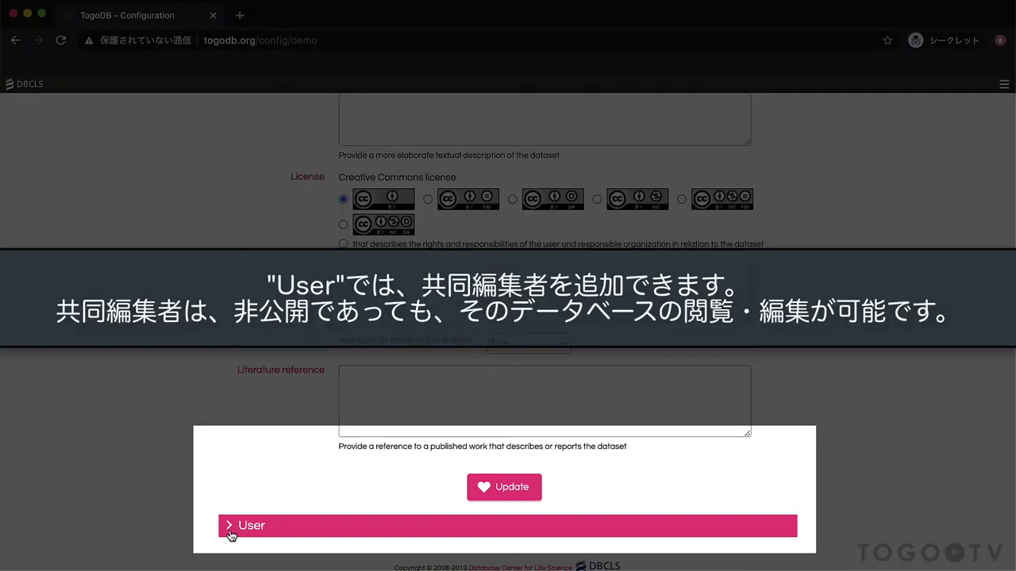
Expand the User section to review the authorized users, and show the demo database's table.
{"action": "left_click", "coordinate": [229, 534]}
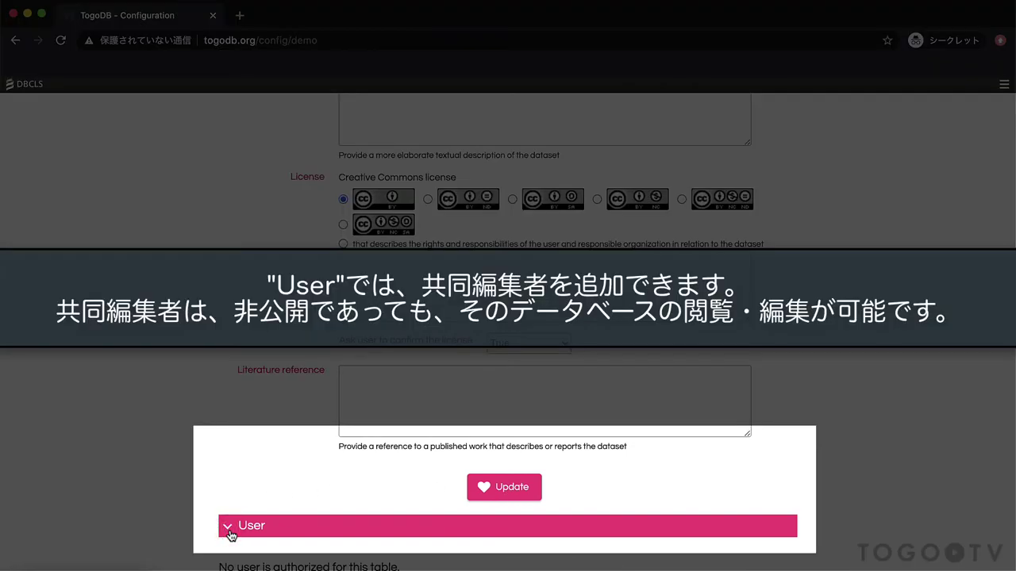
{"action": "scroll", "coordinate": [230, 534], "scroll_direction": "down", "scroll_amount": 2}
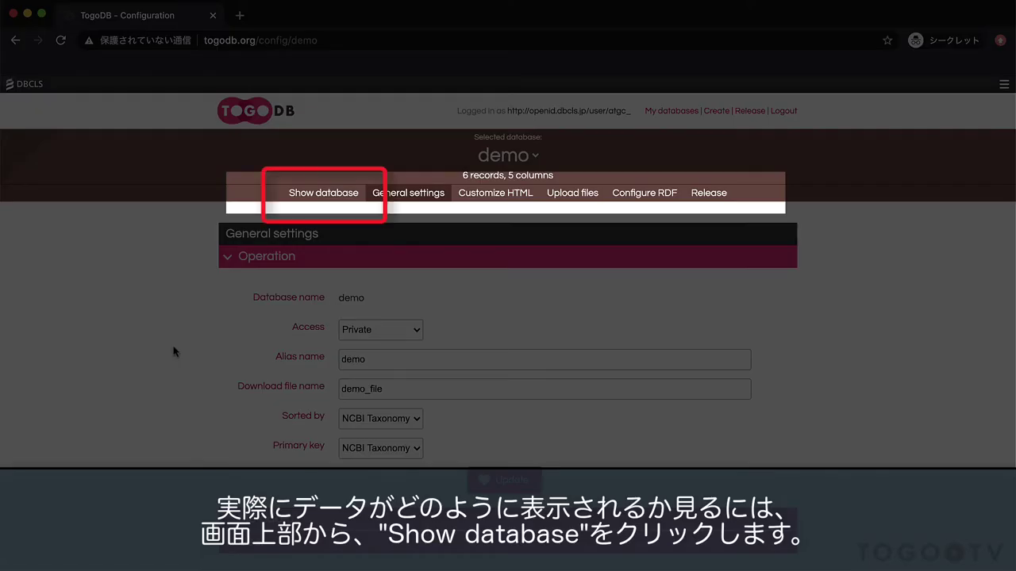
{"action": "left_click", "coordinate": [324, 193]}
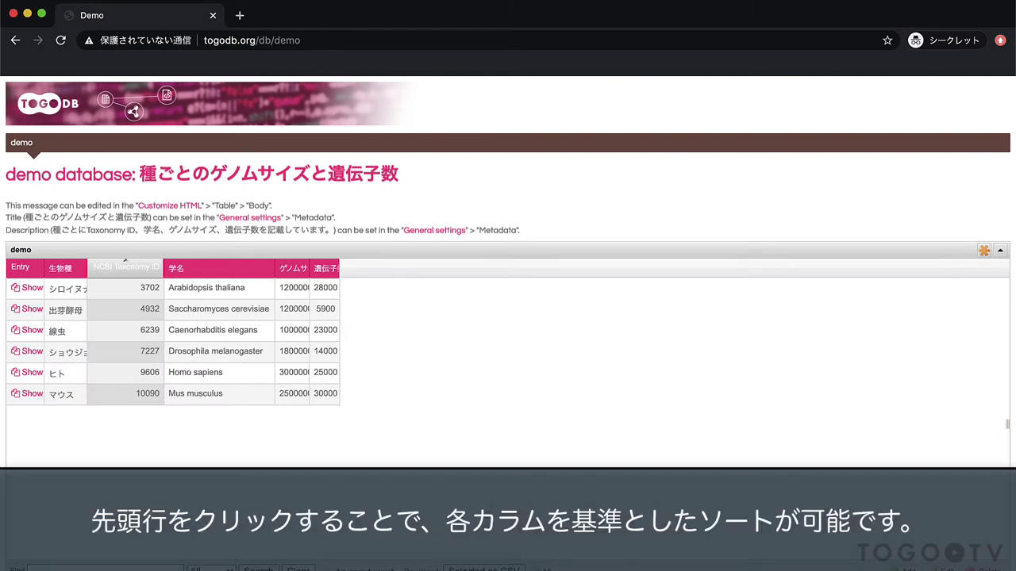
Sort the table by 遺伝子数 in descending order and show the individual page of the first record, マウス.
{"action": "left_click", "coordinate": [321, 269]}
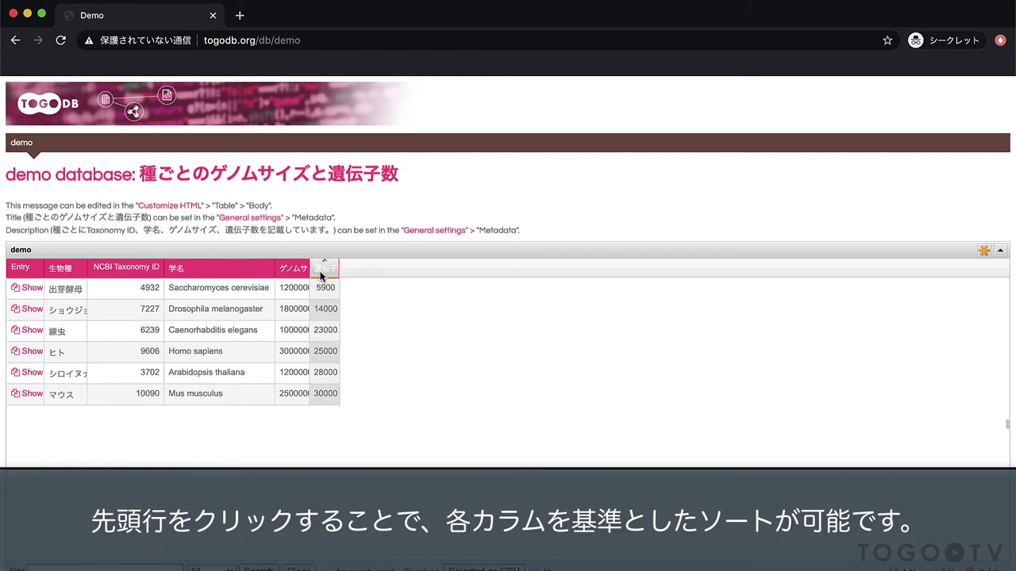
{"action": "left_click", "coordinate": [320, 269]}
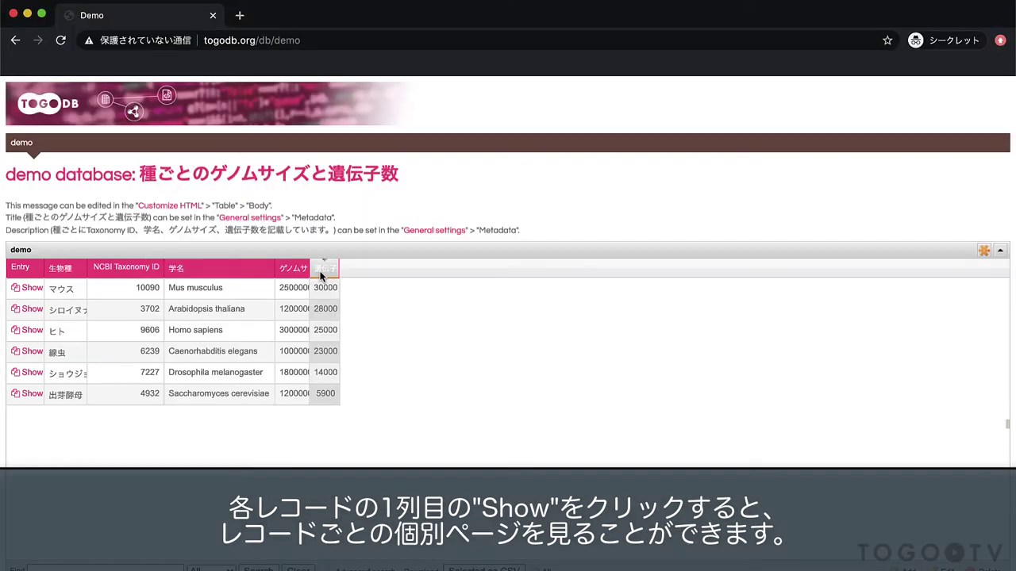
{"action": "left_click", "coordinate": [26, 291]}
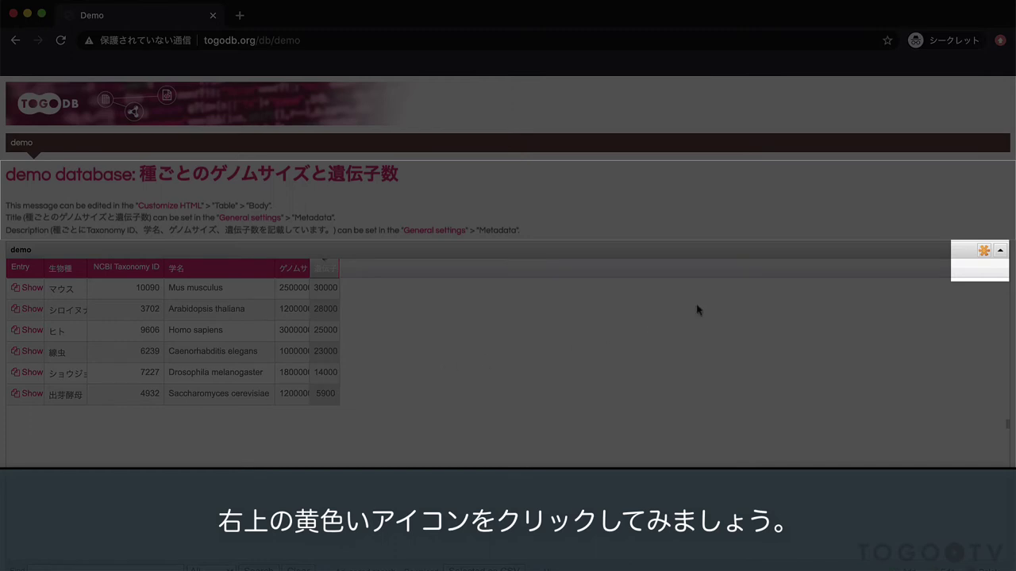
Browse the マウス, シロイヌナズナ and ヒト records in QuickBrowse, close it, and toggle it on and off once more.
{"action": "left_click", "coordinate": [983, 253]}
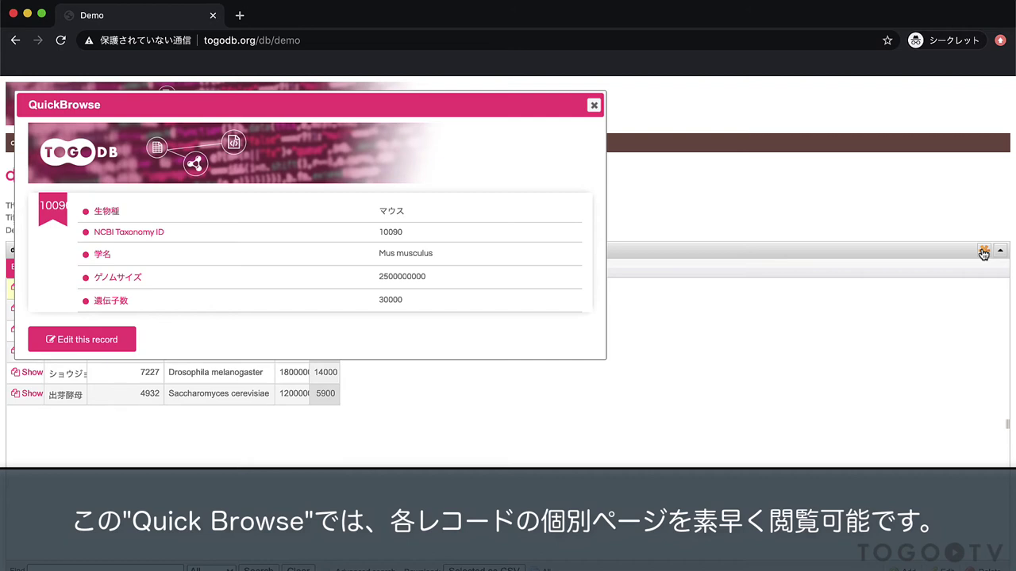
{"action": "key", "text": "Down"}
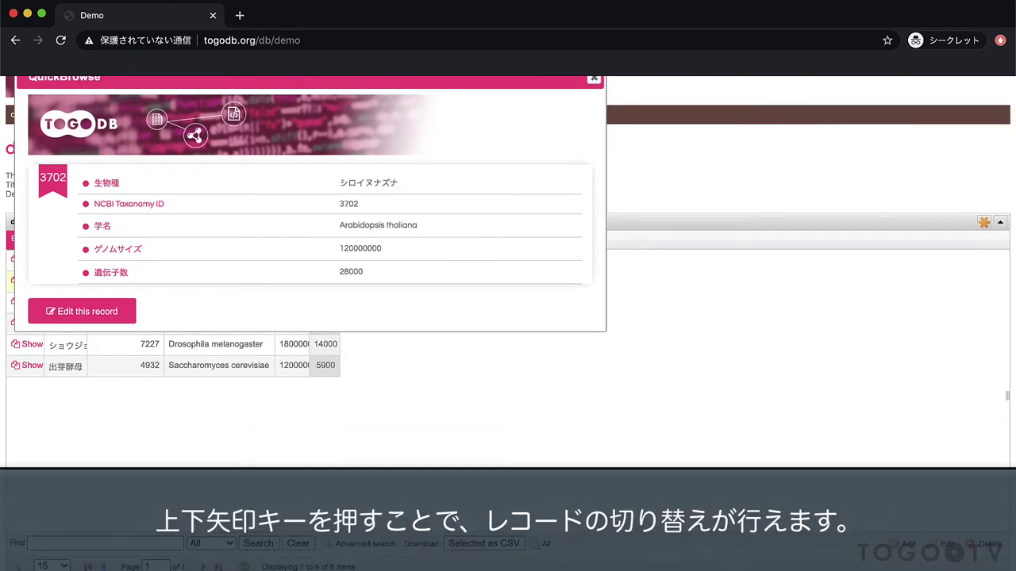
{"action": "key", "text": "Down"}
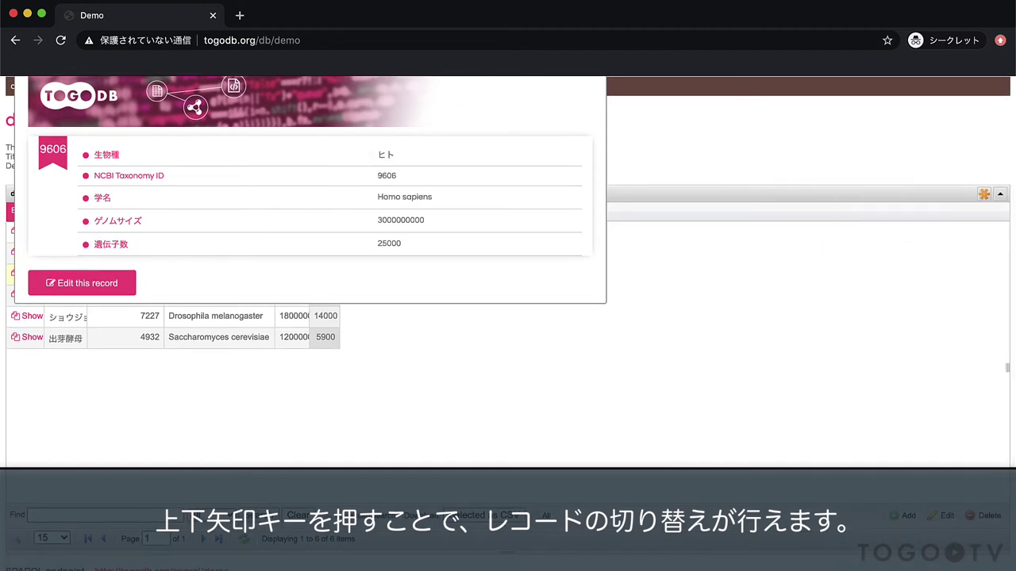
{"action": "left_click", "coordinate": [726, 196]}
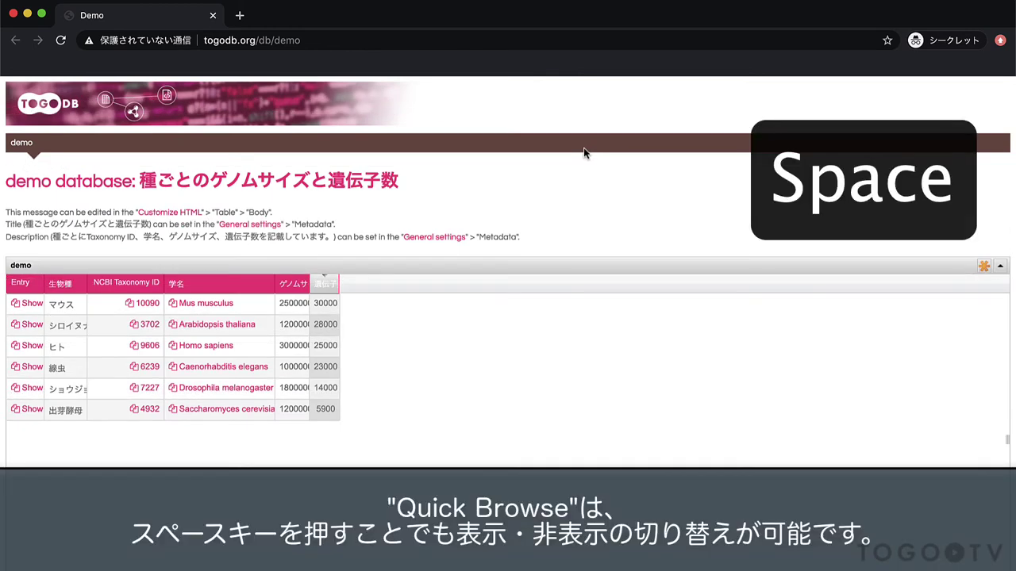
{"action": "key", "text": "space"}
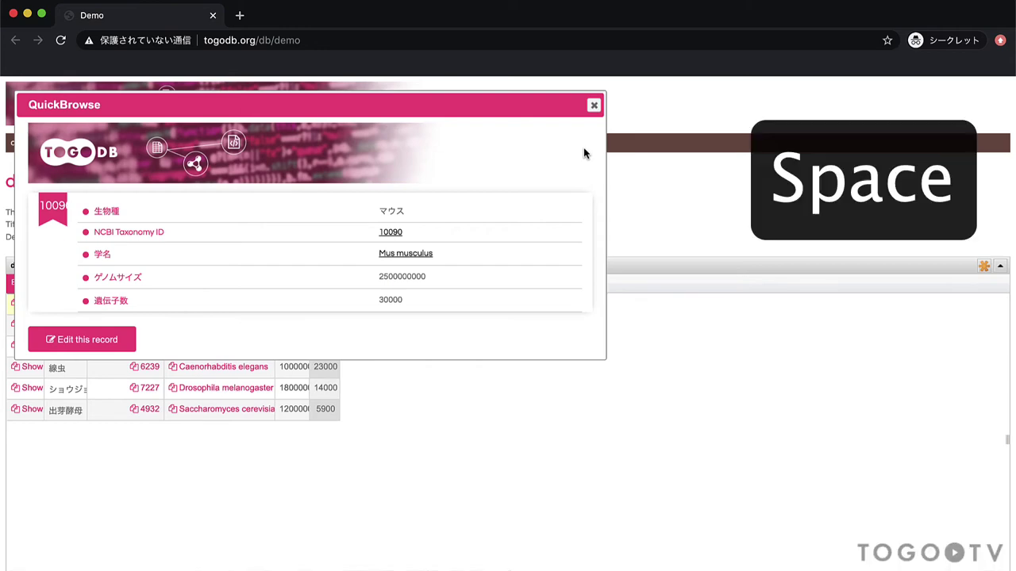
{"action": "key", "text": "space"}
Add a record with species 大腸菌, ncbi_taxonomy_id 562, scientific_name Escherichia coli, genome_size 4600000 and n_of_genes 4200.
{"action": "scroll", "coordinate": [584, 154], "scroll_direction": "down", "scroll_amount": 3}
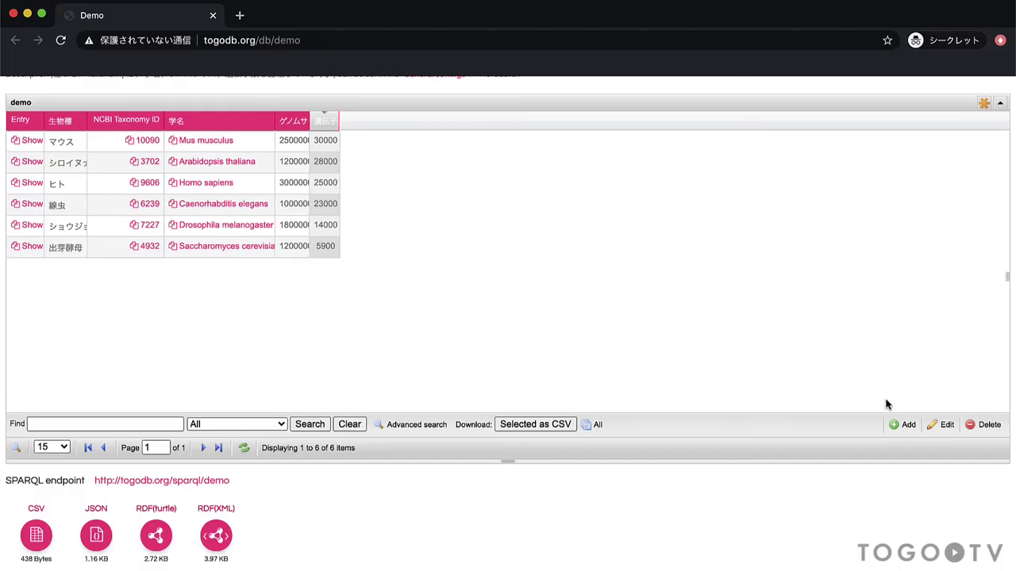
{"action": "left_click", "coordinate": [903, 425]}
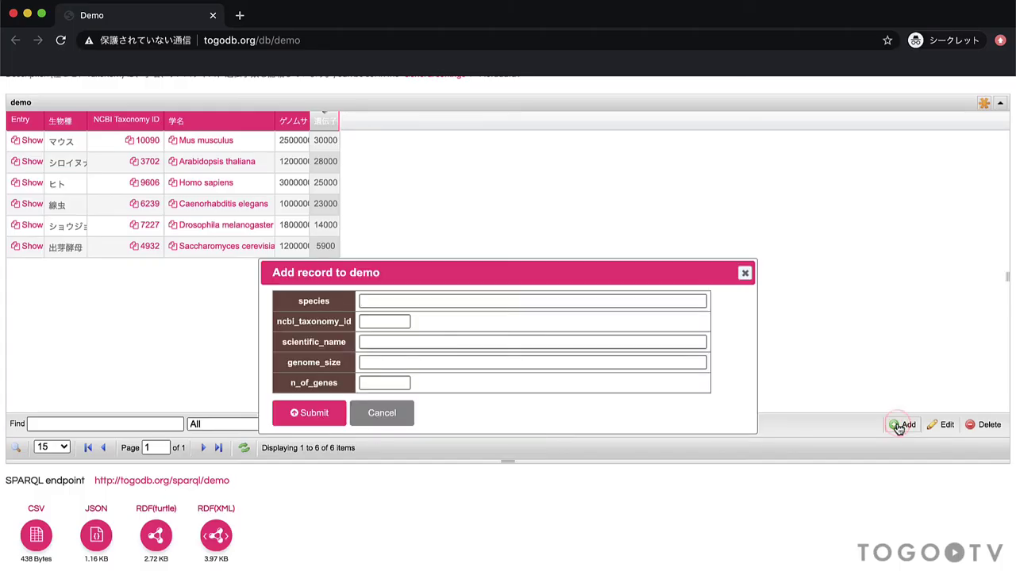
{"action": "type", "text": "daichoukin"}
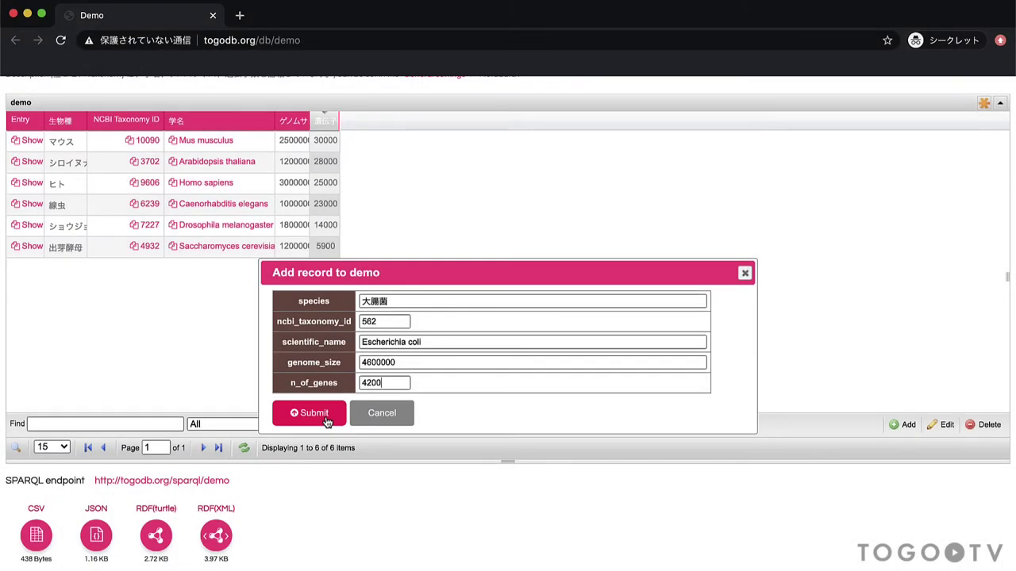
{"action": "left_click", "coordinate": [313, 413]}
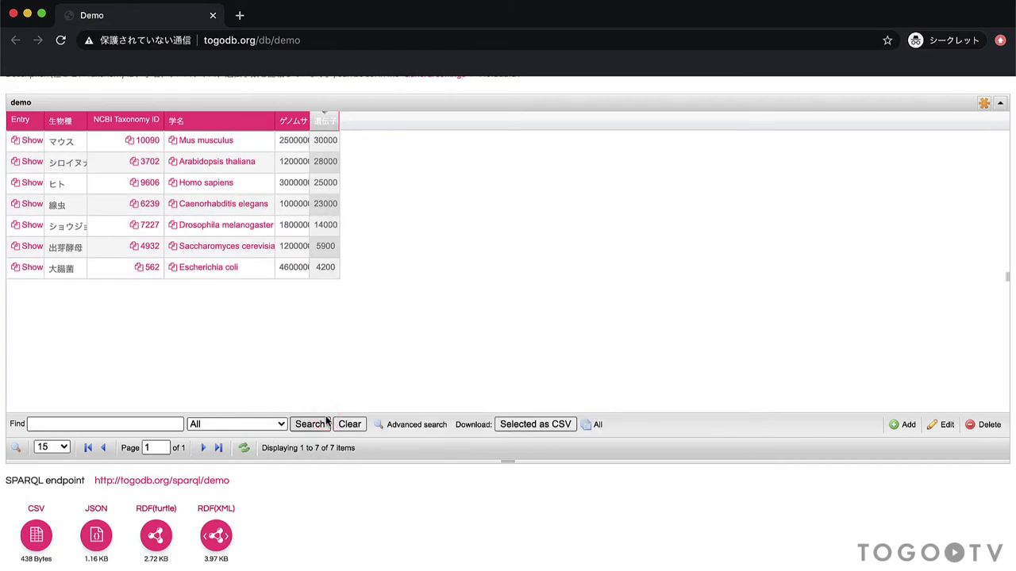